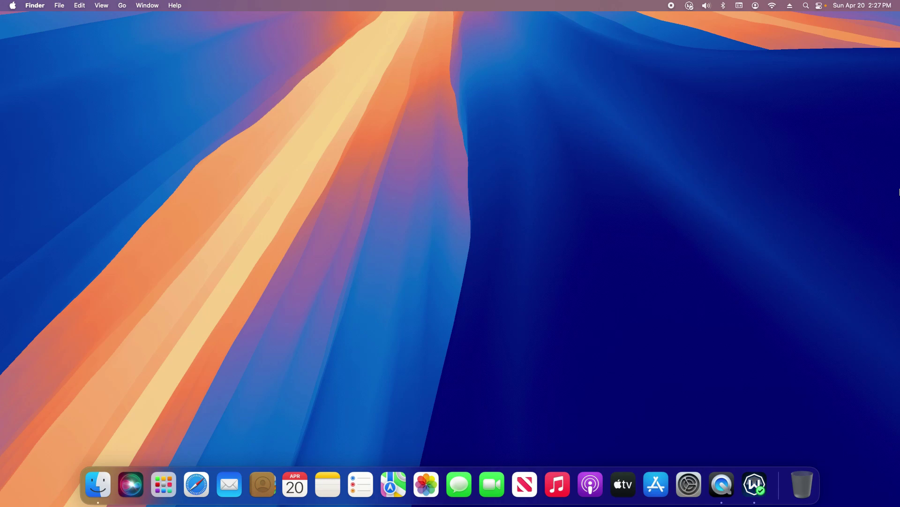
Launch System Settings from the Apple menu, showing 'hot corner' search results
left_click(13, 6)
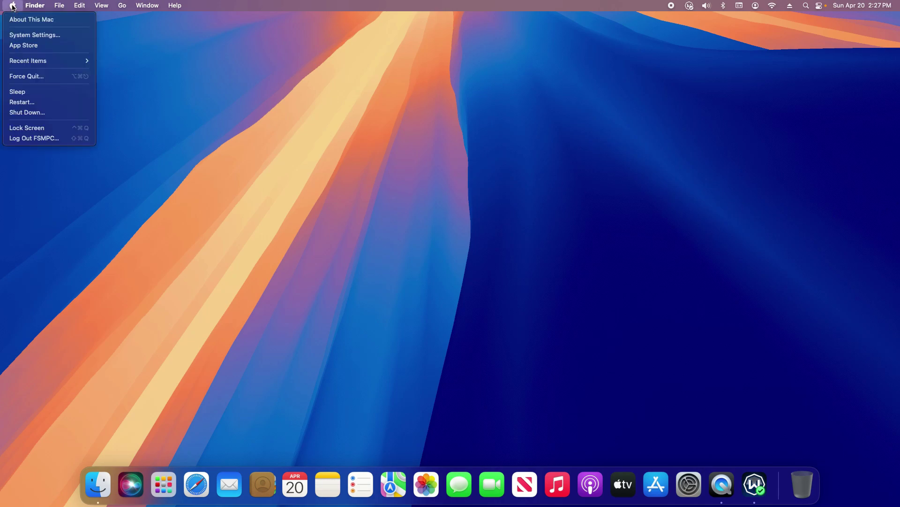
left_click(33, 34)
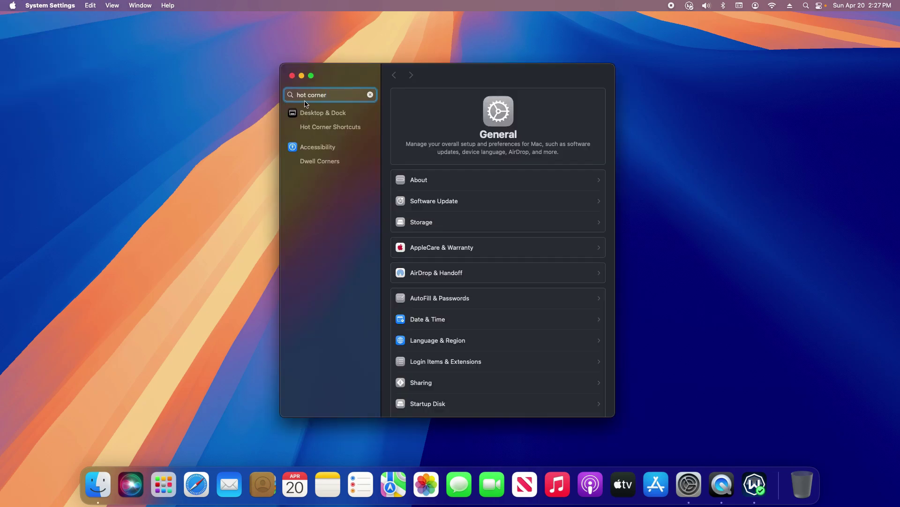
Test the bottom-right Quick Note hot corner, then list bottom-left corner actions
left_click(312, 130)
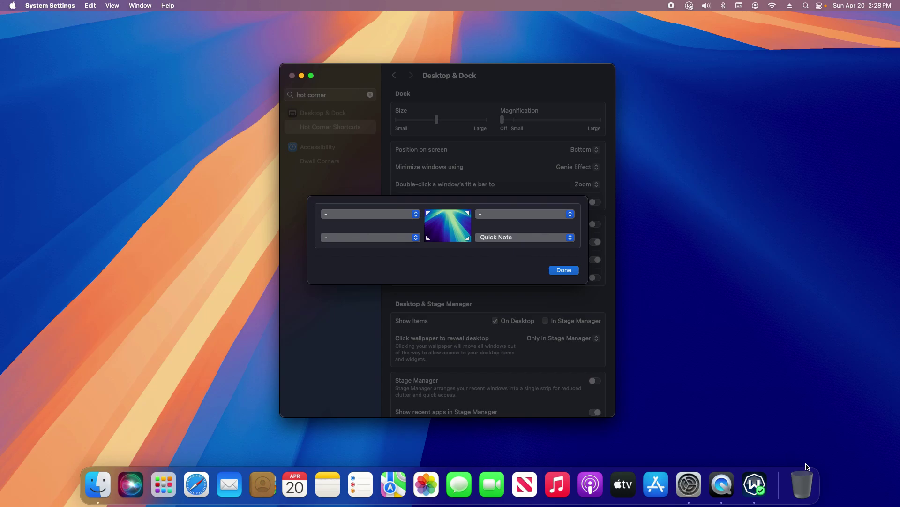
left_click(860, 461)
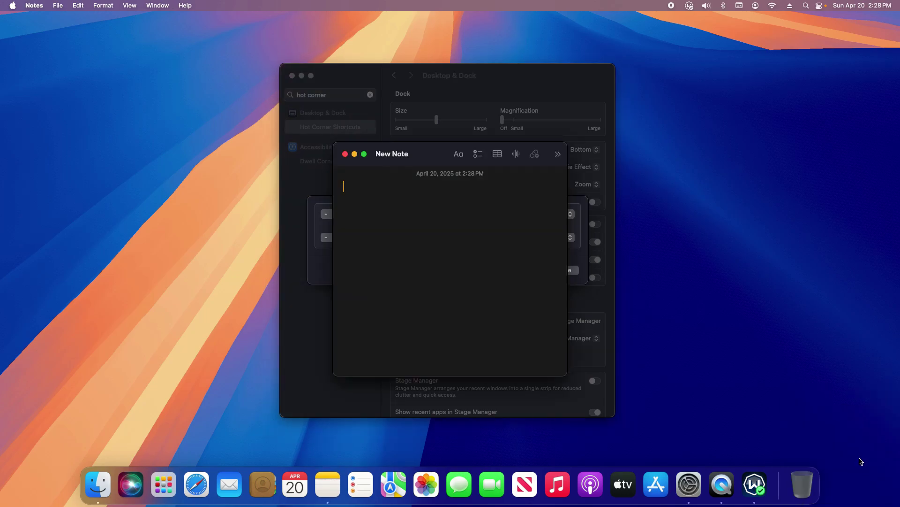
left_click(394, 239)
left_click(400, 241)
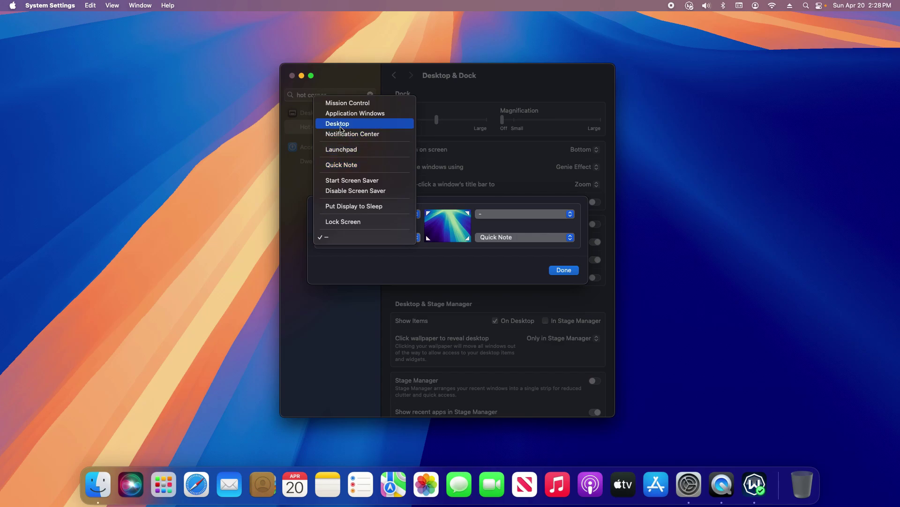
Set the bottom-left hot corner to Desktop and test it with F11
left_click(341, 126)
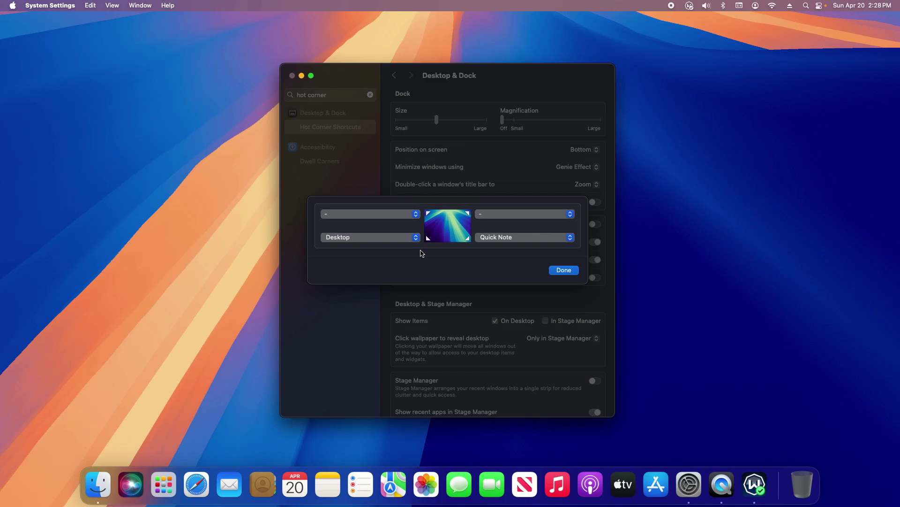
key("F11")
Reset the bottom-left hot corner to '–' (no action)
left_click(384, 238)
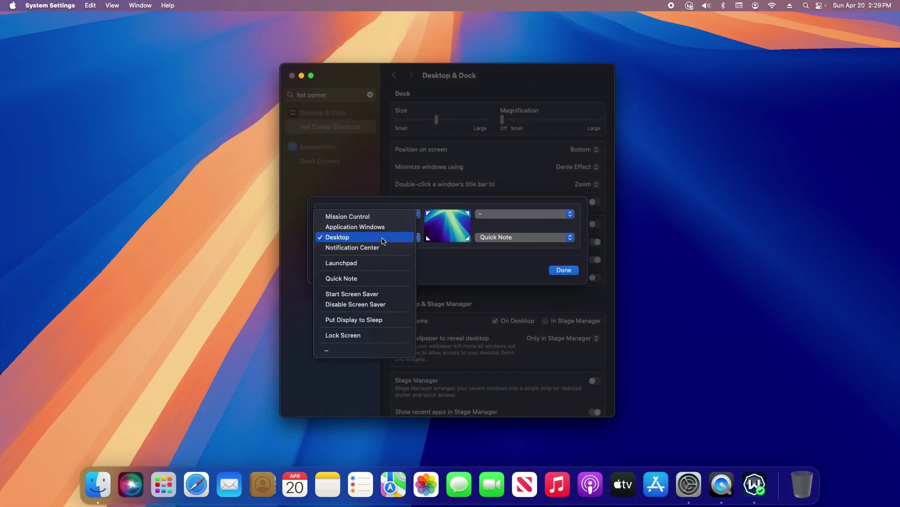
left_click(337, 354)
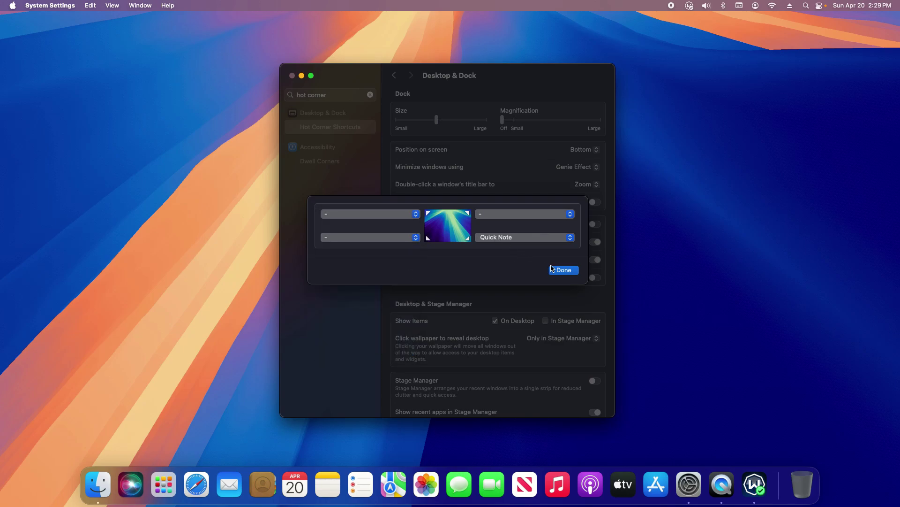
left_click(561, 271)
key("super+w")
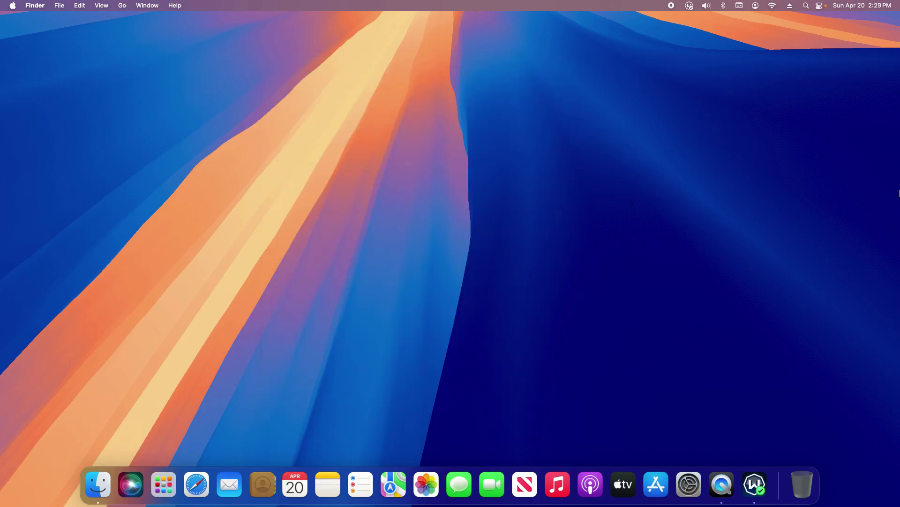